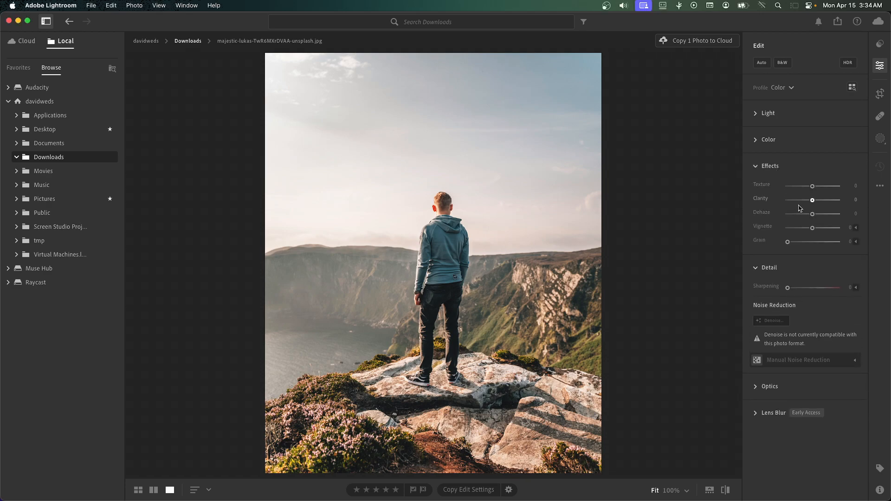
- Set the whole photo's Grain effect to 100
{"action": "left_click_drag", "start_coordinate": [788, 242], "coordinate": [870, 251]}
- Create an automatic mask of the photo's background, and delete all masks
{"action": "left_click", "coordinate": [880, 139]}
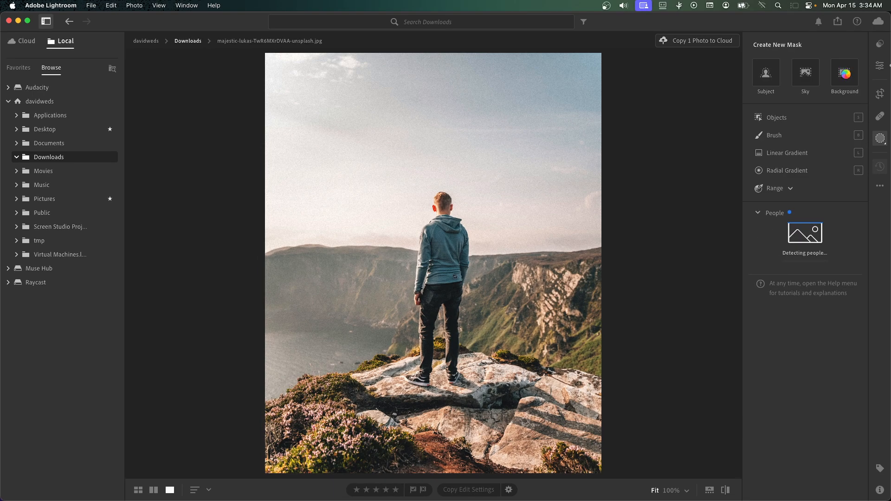
{"action": "left_click", "coordinate": [881, 140]}
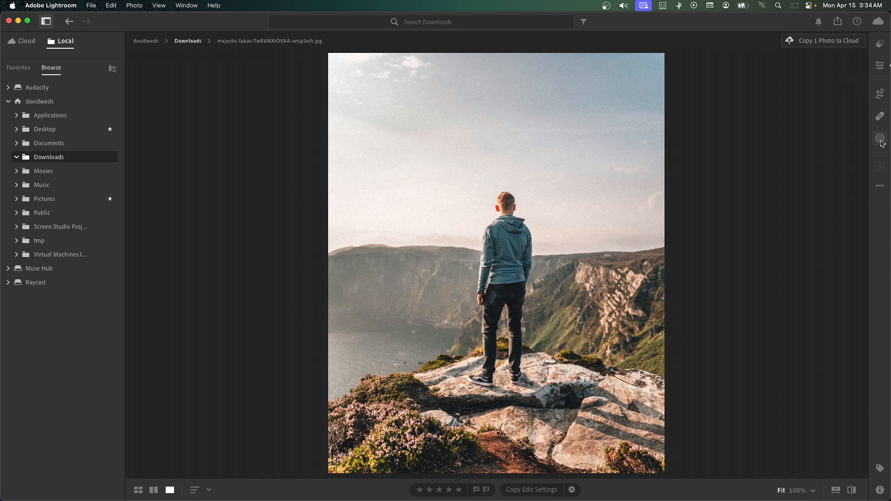
{"action": "left_click", "coordinate": [881, 140]}
{"action": "left_click", "coordinate": [852, 79]}
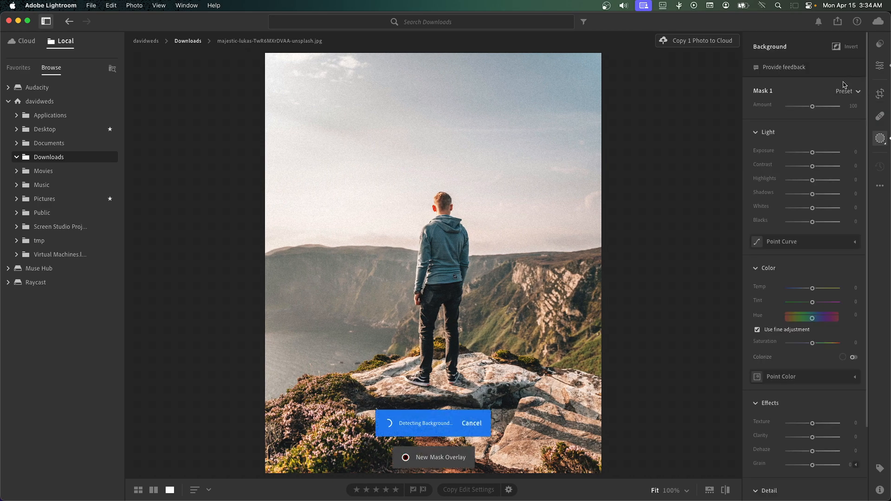
{"action": "mouse_move", "coordinate": [671, 96]}
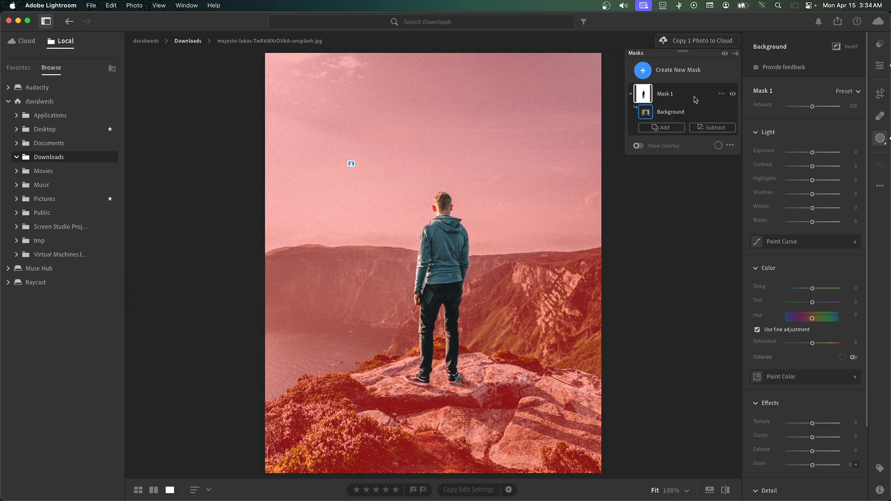
{"action": "left_click", "coordinate": [726, 96]}
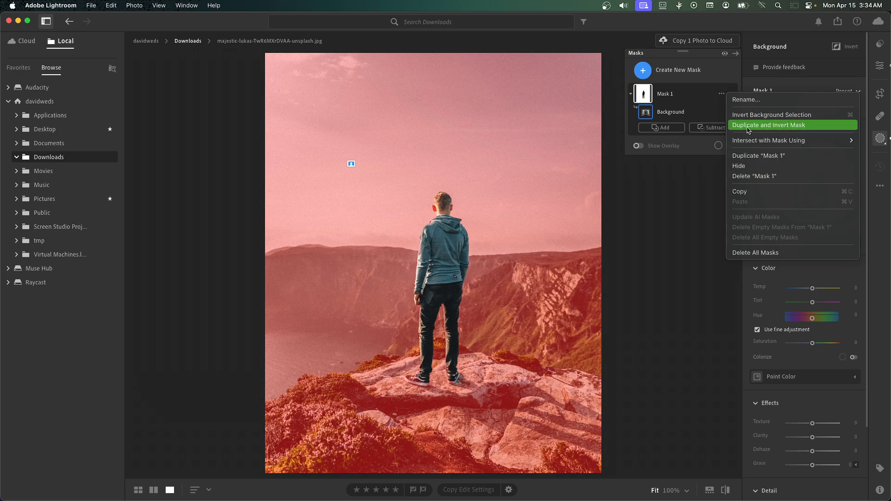
{"action": "left_click", "coordinate": [752, 250]}
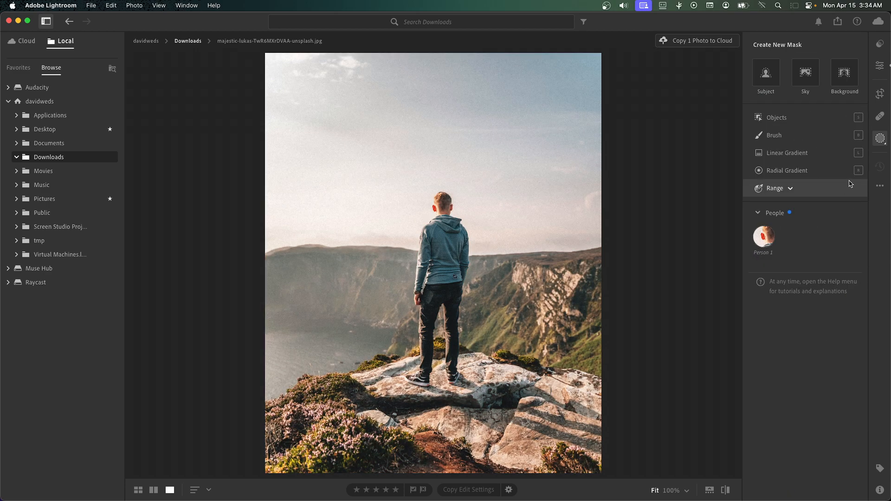
{"action": "left_click", "coordinate": [878, 119]}
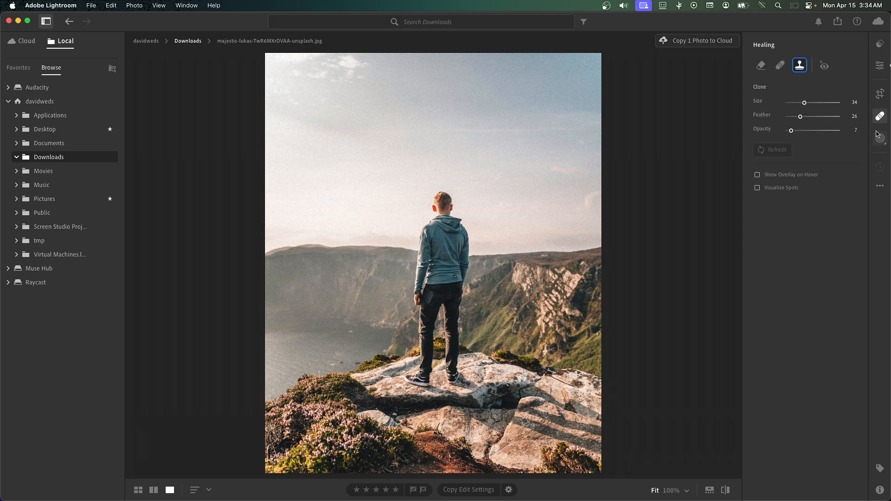
{"action": "left_click", "coordinate": [878, 136]}
{"action": "left_click", "coordinate": [879, 184]}
{"action": "left_click", "coordinate": [879, 185]}
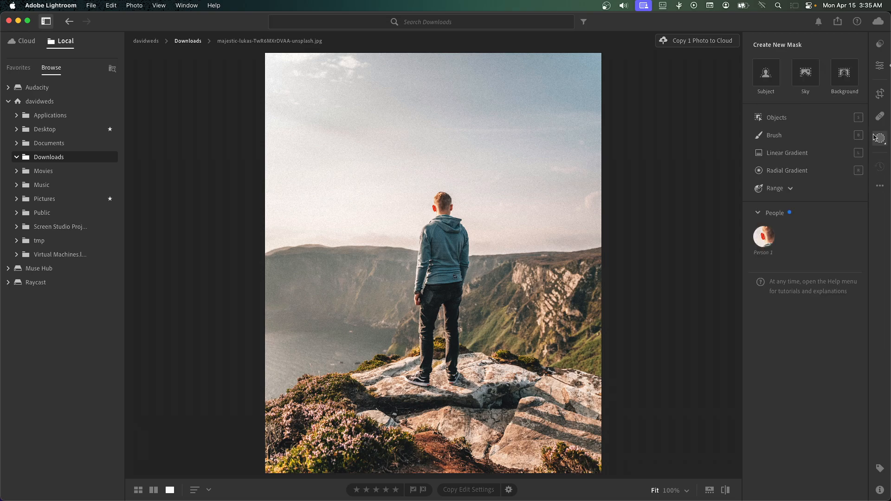
{"action": "left_click", "coordinate": [885, 72]}
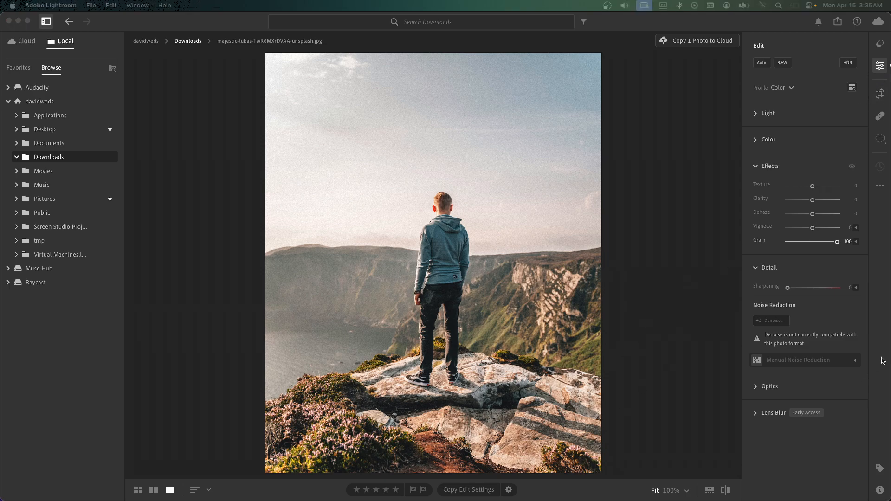
- Start a new linear gradient mask for the photo
{"action": "left_click", "coordinate": [883, 142]}
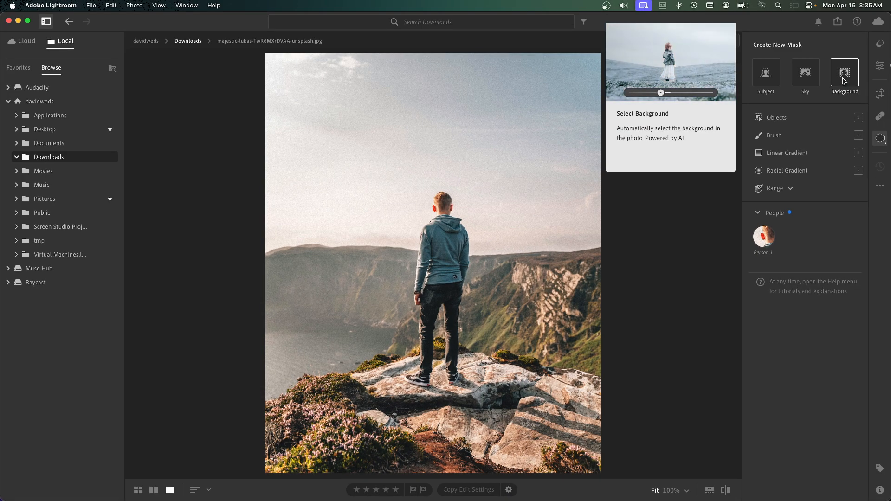
{"action": "left_click", "coordinate": [844, 79]}
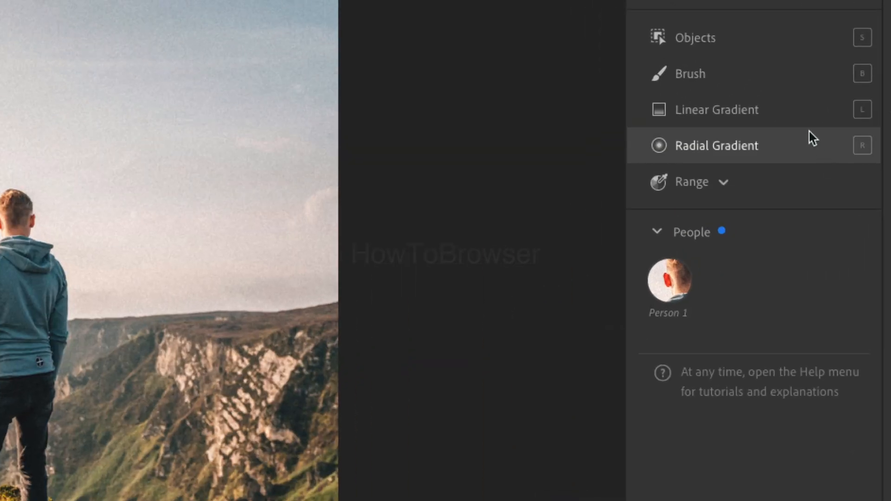
{"action": "left_click", "coordinate": [819, 243]}
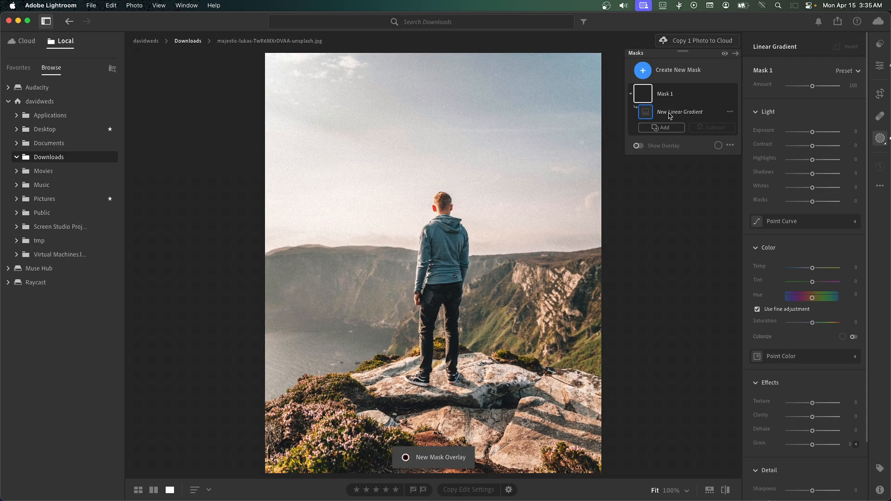
- Add the automatic sky selection to the new mask and subtract the subject from it
{"action": "left_click", "coordinate": [678, 128]}
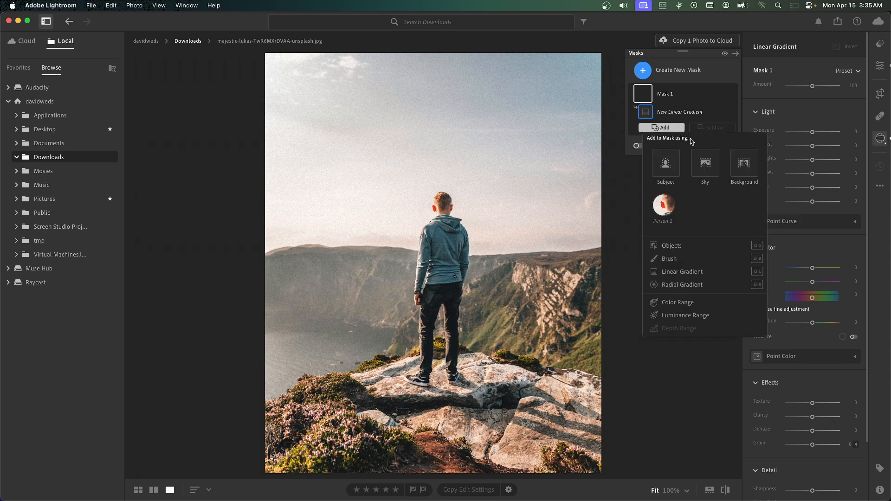
{"action": "left_click", "coordinate": [699, 161]}
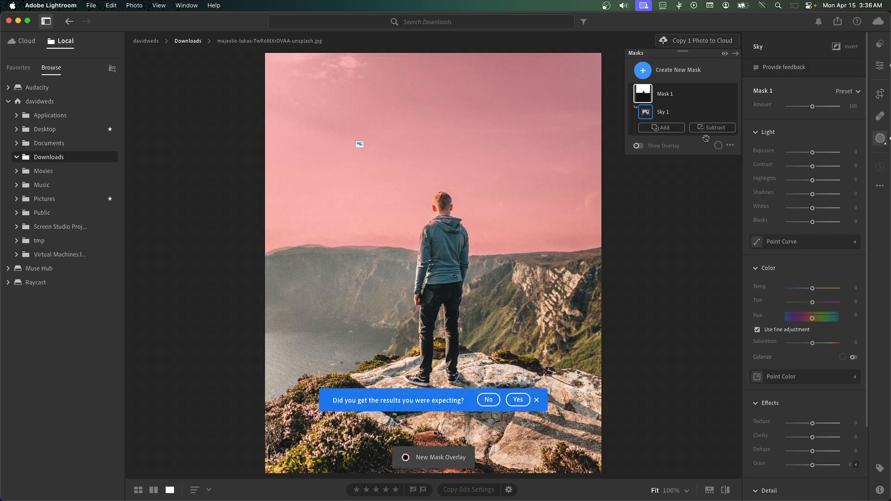
{"action": "left_click", "coordinate": [709, 128]}
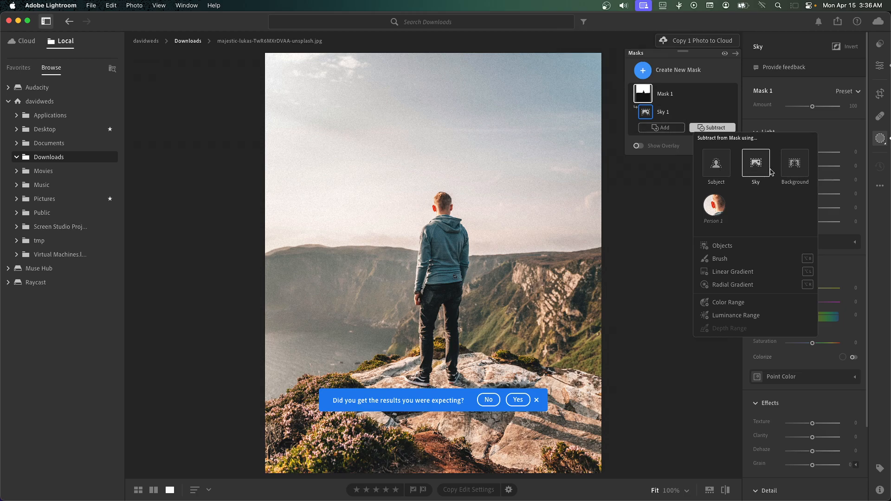
{"action": "left_click", "coordinate": [715, 172]}
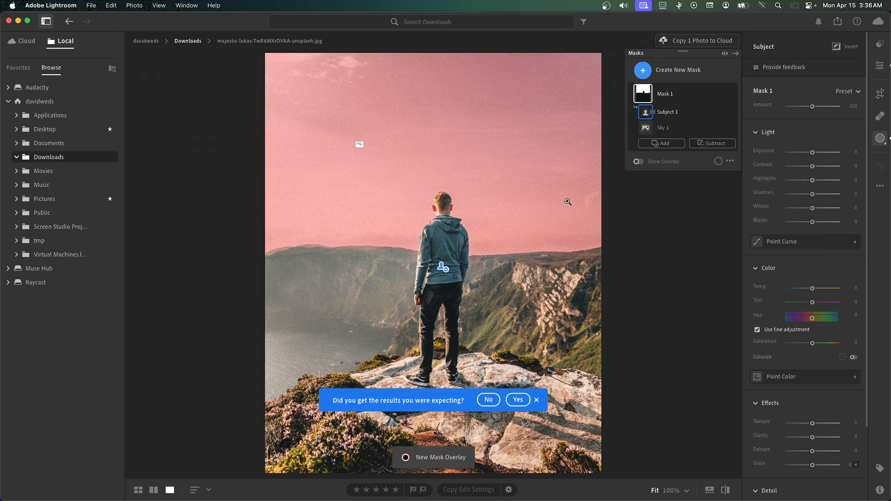
- Set Defringe to -54 for the sky mask
{"action": "scroll", "coordinate": [812, 277], "scroll_direction": "down", "scroll_amount": 3}
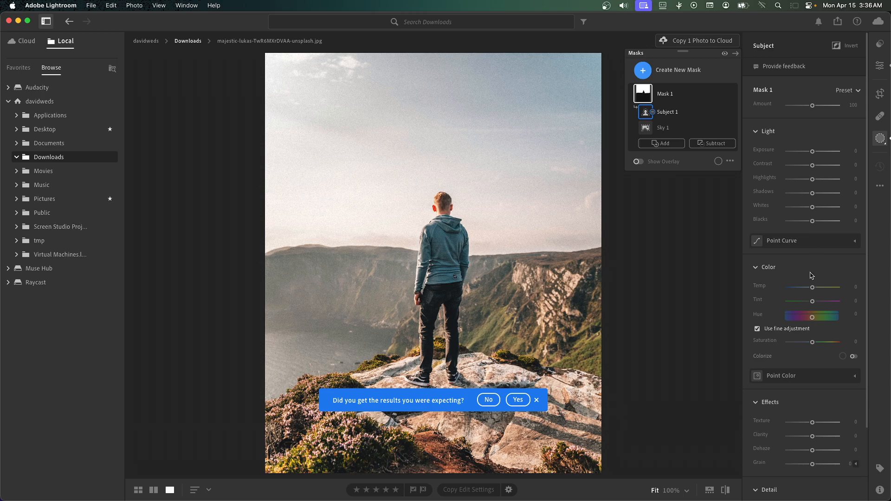
{"action": "scroll", "coordinate": [810, 406], "scroll_direction": "down", "scroll_amount": 2}
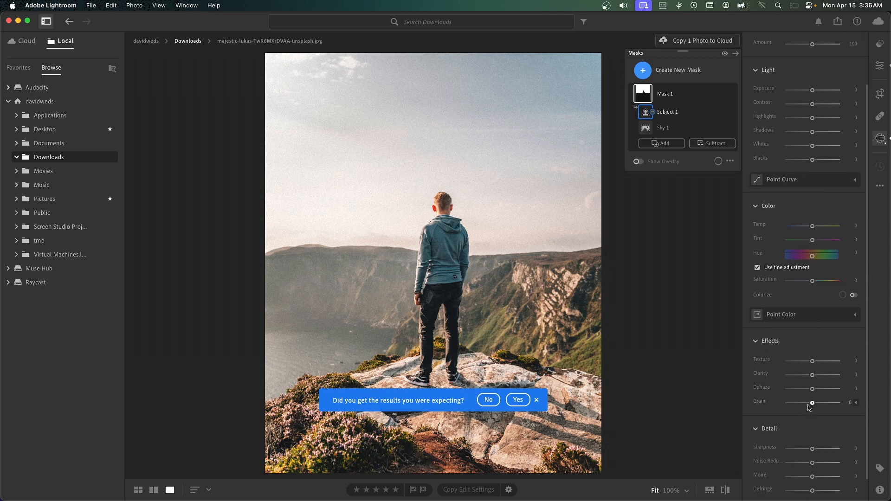
{"action": "mouse_move", "coordinate": [811, 488]}
{"action": "left_mouse_down"}
{"action": "mouse_move", "coordinate": [842, 488]}
{"action": "mouse_move", "coordinate": [781, 486]}
{"action": "mouse_move", "coordinate": [825, 486]}
{"action": "left_mouse_up"}
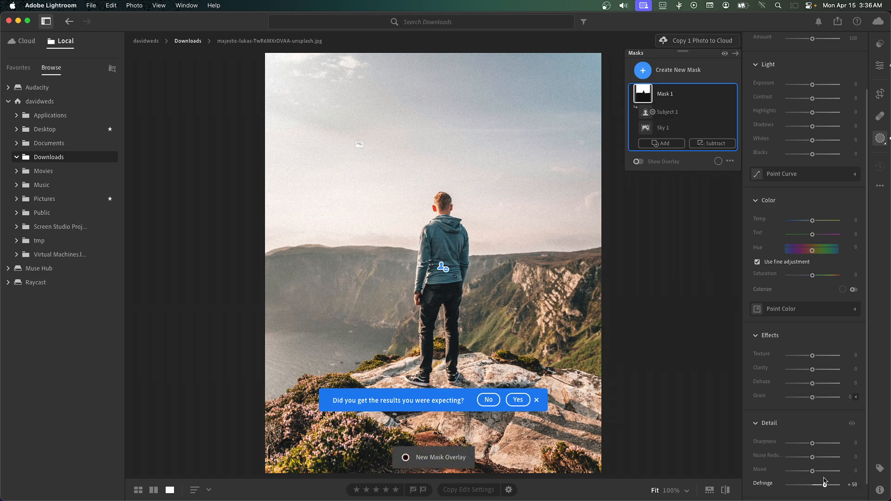
{"action": "left_click", "coordinate": [668, 112]}
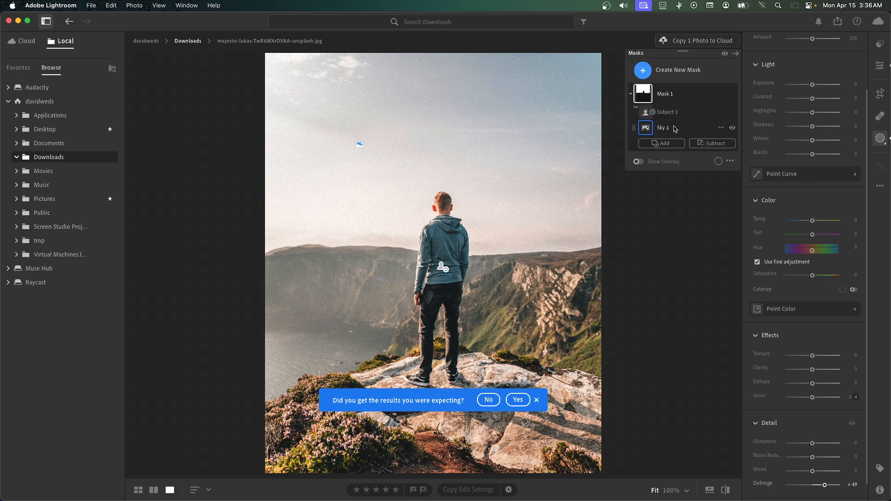
{"action": "left_click", "coordinate": [825, 486]}
{"action": "left_click_drag", "start_coordinate": [824, 485], "coordinate": [799, 486]}
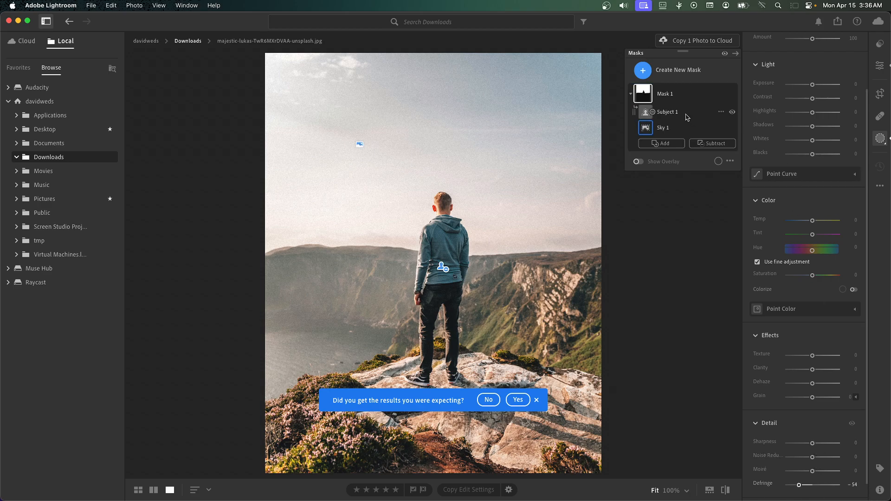
- Move the sky component above the subject component in the mask and set Moiré to +36
{"action": "left_click_drag", "start_coordinate": [684, 127], "coordinate": [681, 114]}
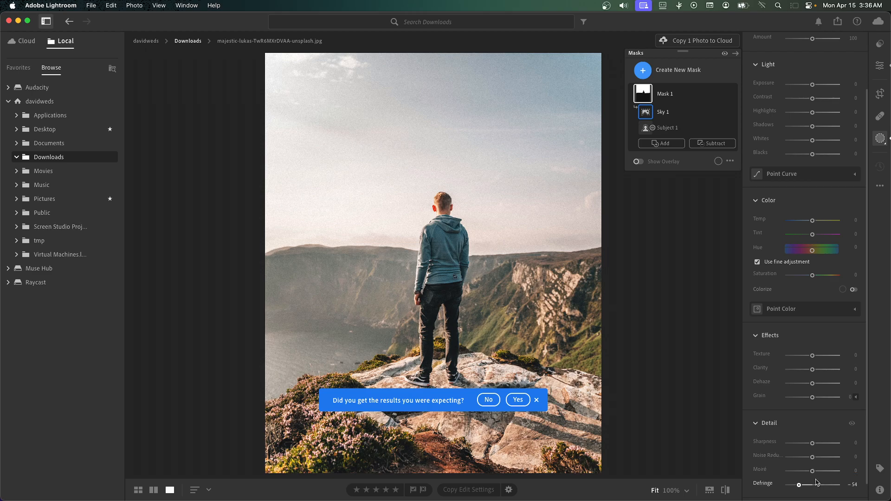
{"action": "left_click_drag", "start_coordinate": [817, 473], "coordinate": [822, 472]}
- Turn on the mask overlay and delete all masks
{"action": "left_click", "coordinate": [638, 162]}
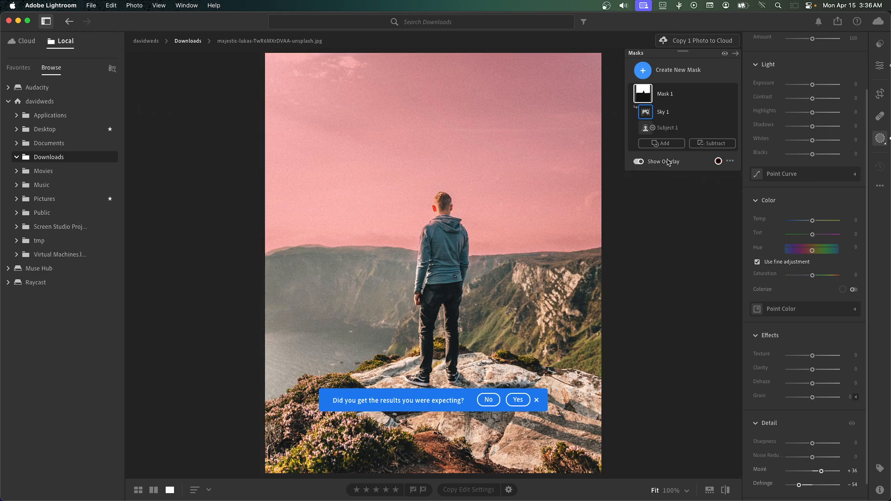
{"action": "right_click", "coordinate": [719, 133]}
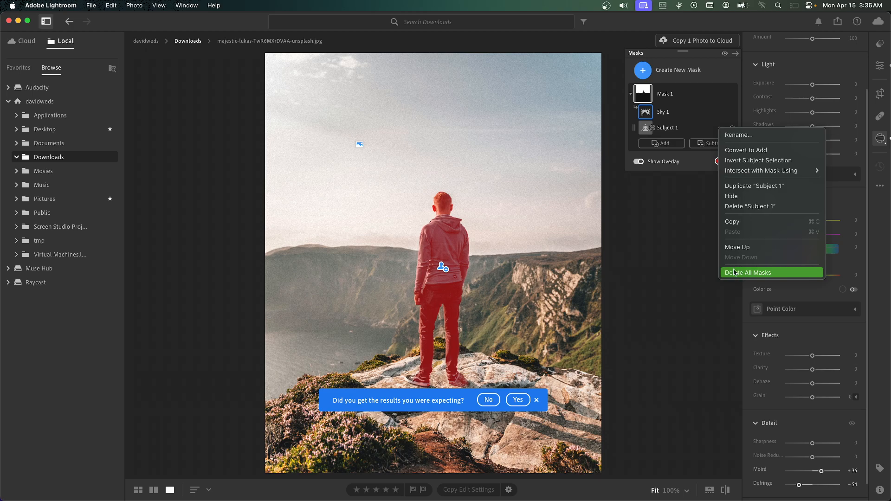
{"action": "left_click", "coordinate": [728, 274]}
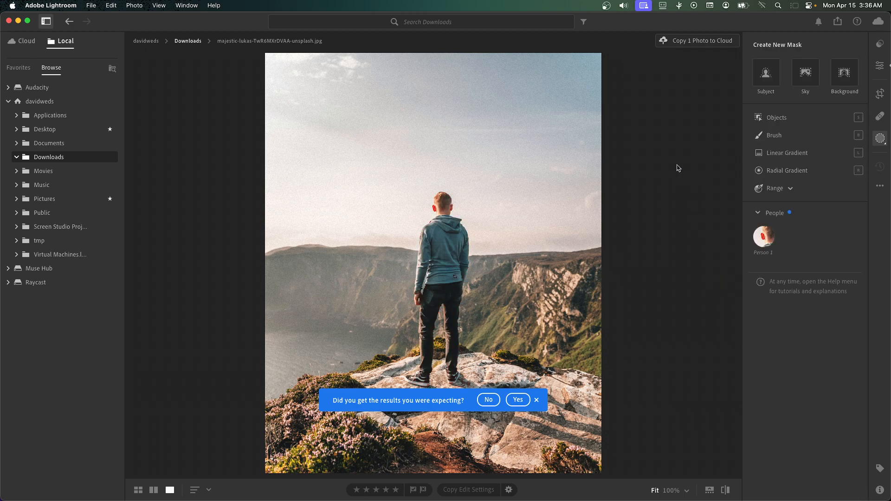
- Create a linear gradient mask covering the upper part of the sky
{"action": "left_click", "coordinate": [807, 153]}
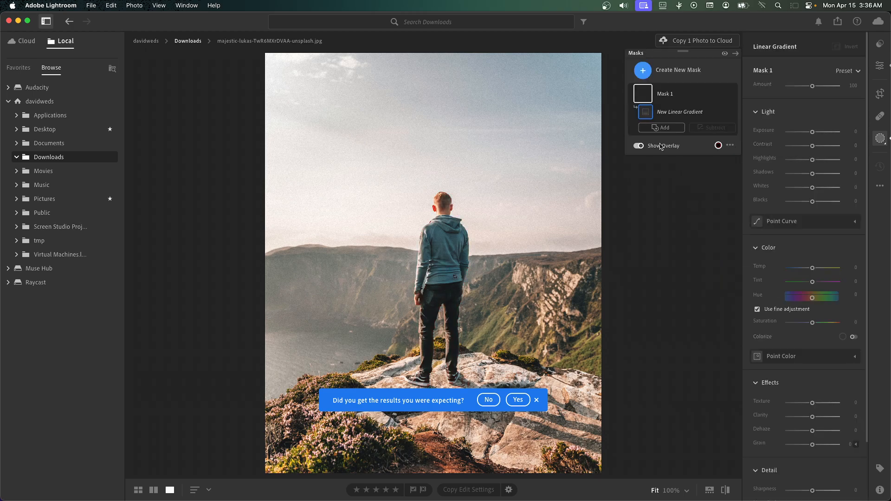
{"action": "left_click", "coordinate": [652, 147]}
{"action": "left_click", "coordinate": [643, 147]}
- Check the mask overlay mode options and delete all masks
{"action": "left_click", "coordinate": [730, 146]}
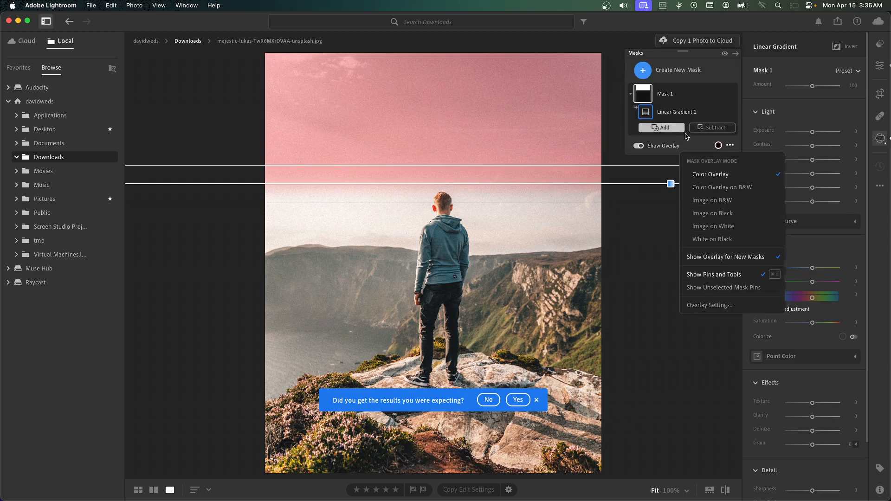
{"action": "left_click", "coordinate": [677, 107]}
{"action": "left_click", "coordinate": [721, 94]}
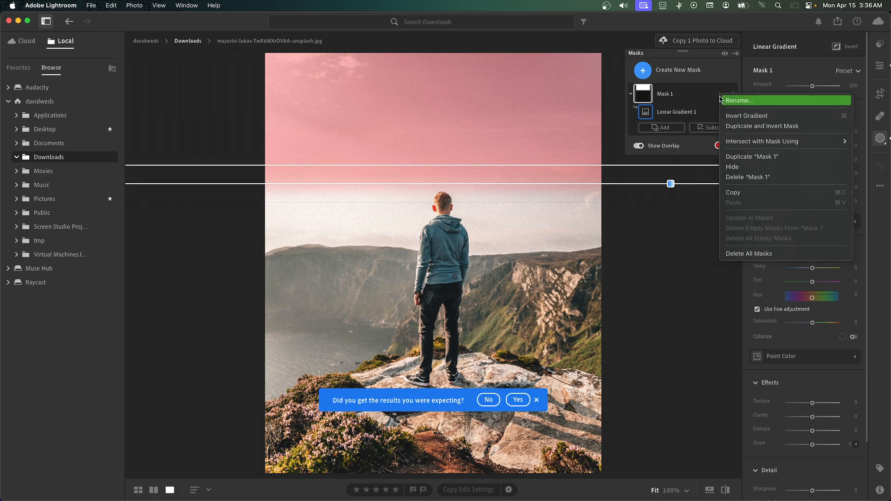
{"action": "left_click", "coordinate": [762, 254]}
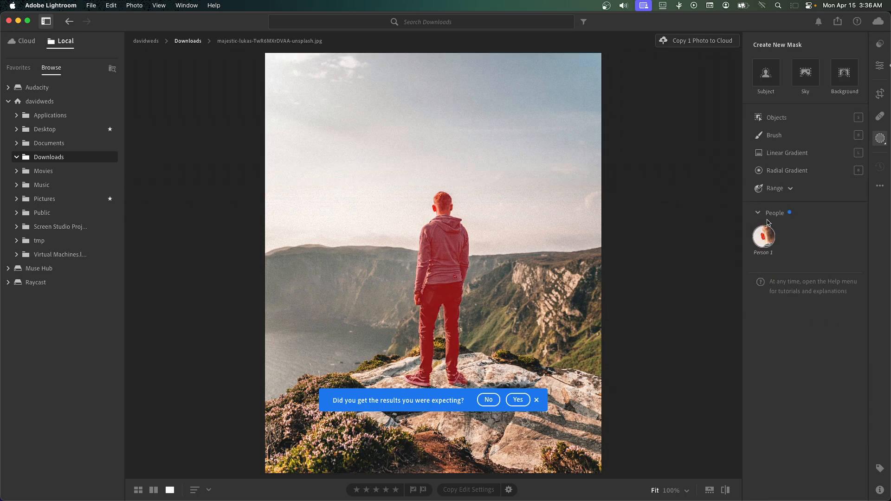
- Draw a linear gradient mask covering the landscape and fading out upward through the sky, and subtract the subject from it
{"action": "left_click", "coordinate": [812, 156]}
{"action": "left_click_drag", "start_coordinate": [451, 468], "coordinate": [446, 203]}
{"action": "left_click_drag", "start_coordinate": [451, 326], "coordinate": [455, 120]}
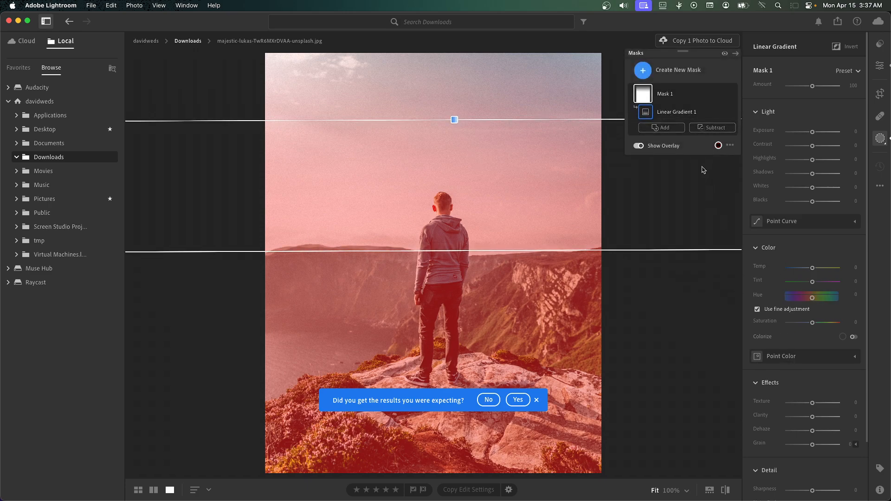
{"action": "left_click", "coordinate": [711, 127]}
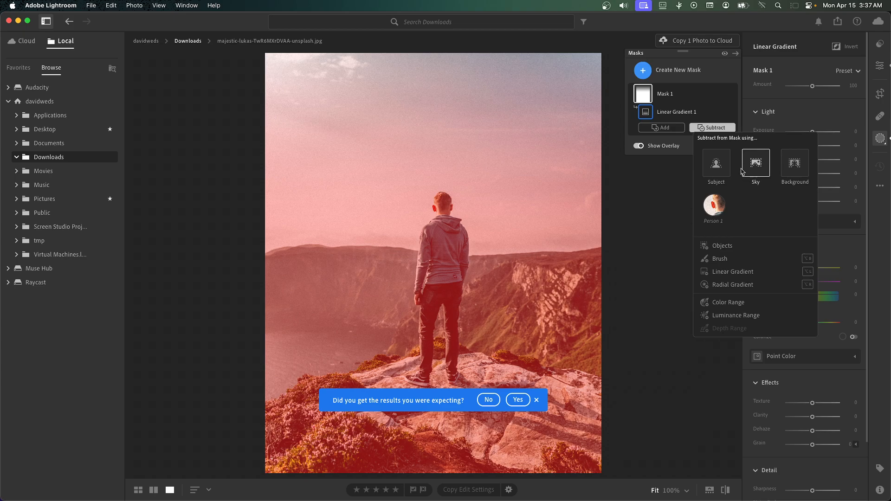
{"action": "left_click", "coordinate": [716, 163]}
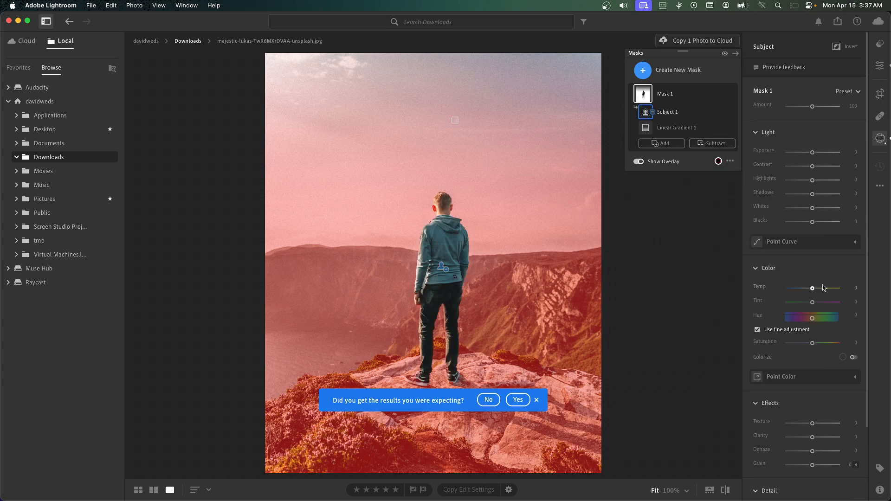
- Set the mask's Clarity to -100, Dehaze to +48 and Grain to +100
{"action": "left_click_drag", "start_coordinate": [813, 457], "coordinate": [784, 441]}
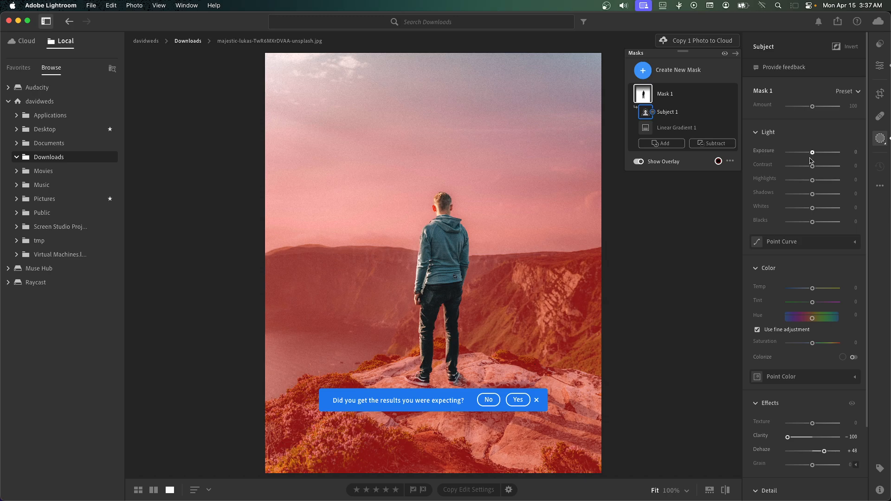
{"action": "scroll", "coordinate": [802, 395], "scroll_direction": "down", "scroll_amount": 1}
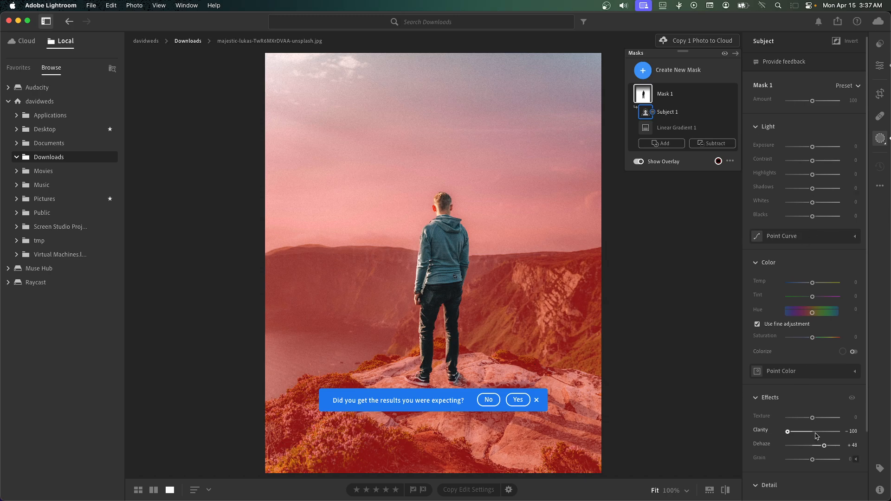
{"action": "left_click_drag", "start_coordinate": [812, 460], "coordinate": [848, 462]}
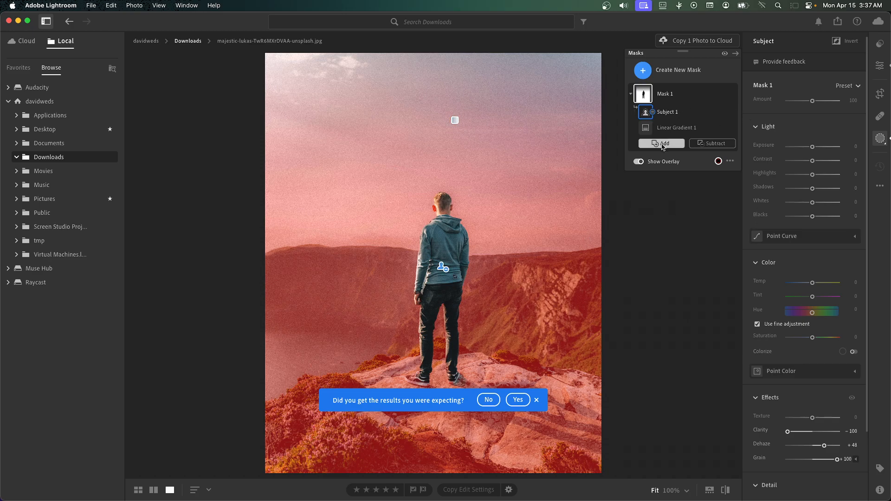
- Add a subject selection to Mask 1 and move it below the linear gradient in the mask's component list
{"action": "left_click", "coordinate": [662, 144]}
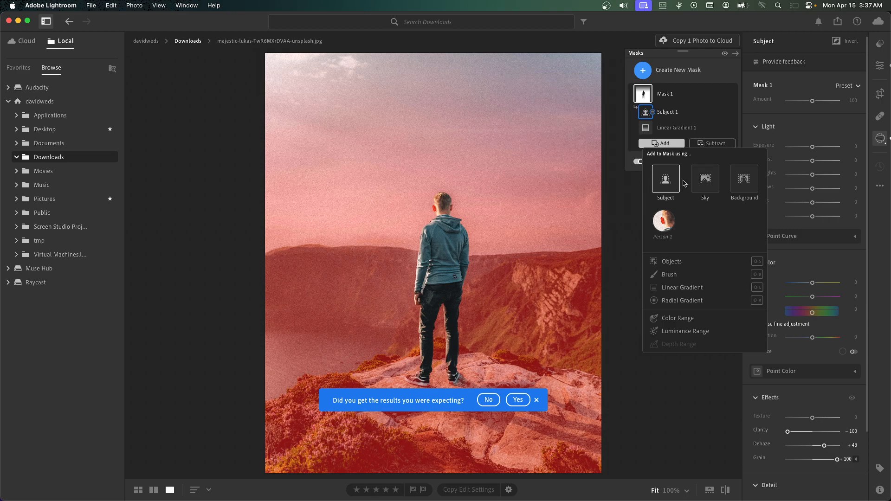
{"action": "left_click", "coordinate": [678, 181]}
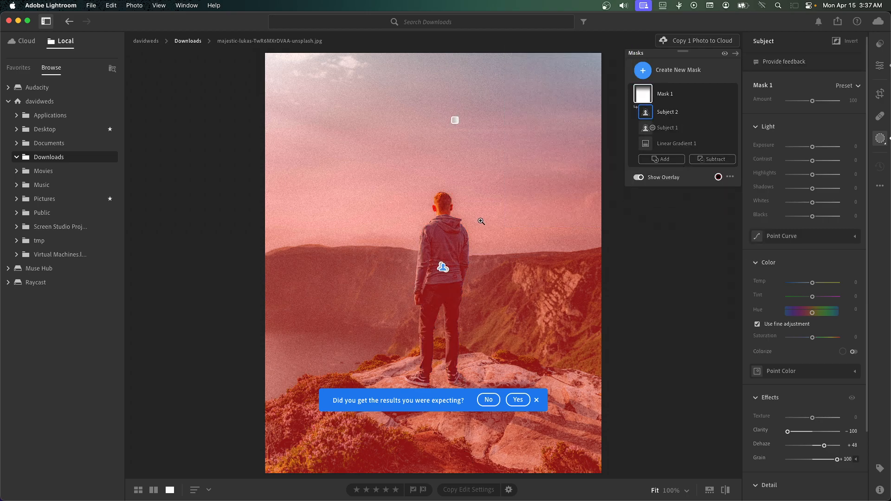
{"action": "left_click_drag", "start_coordinate": [659, 114], "coordinate": [677, 152]}
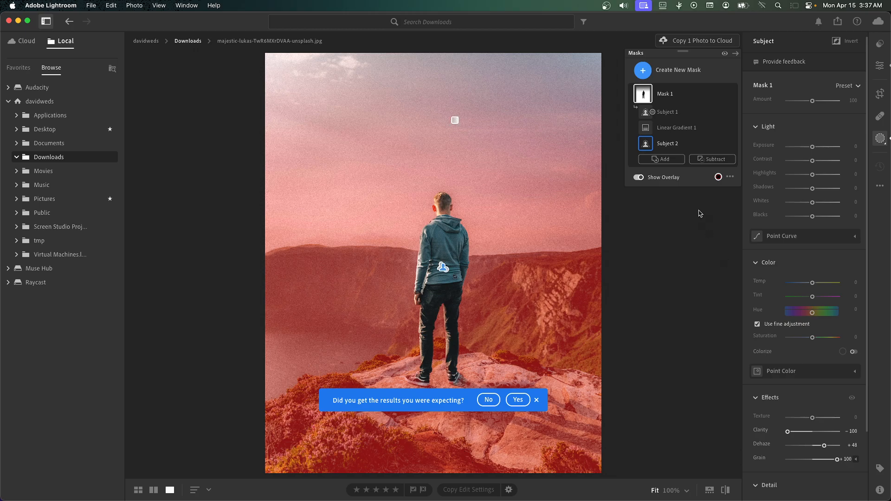
- Subtract another subject selection from Mask 1 and move it to the end of the mask's component list
{"action": "left_click", "coordinate": [713, 159]}
{"action": "left_click", "coordinate": [716, 196]}
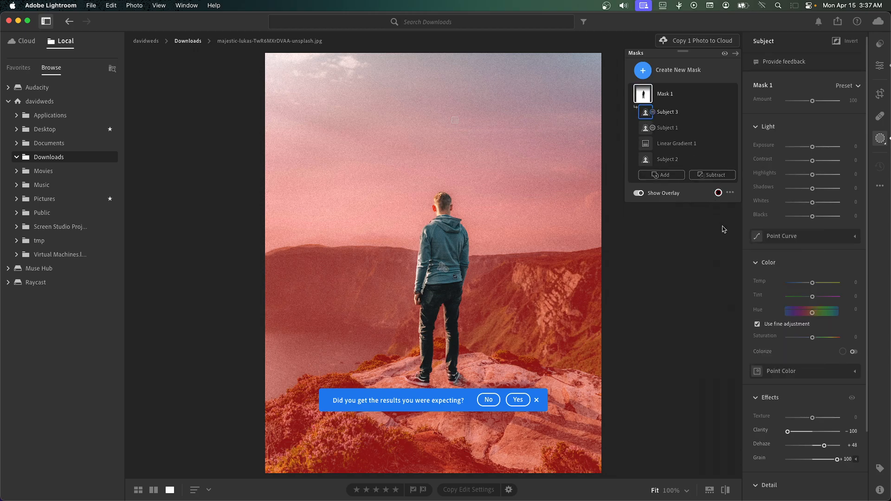
{"action": "mouse_move", "coordinate": [690, 159]}
{"action": "left_mouse_down"}
{"action": "mouse_move", "coordinate": [690, 137]}
{"action": "mouse_move", "coordinate": [692, 166]}
{"action": "left_mouse_up"}
{"action": "mouse_move", "coordinate": [837, 459]}
{"action": "left_mouse_down"}
{"action": "mouse_move", "coordinate": [780, 460]}
{"action": "mouse_move", "coordinate": [838, 460]}
{"action": "left_mouse_up"}
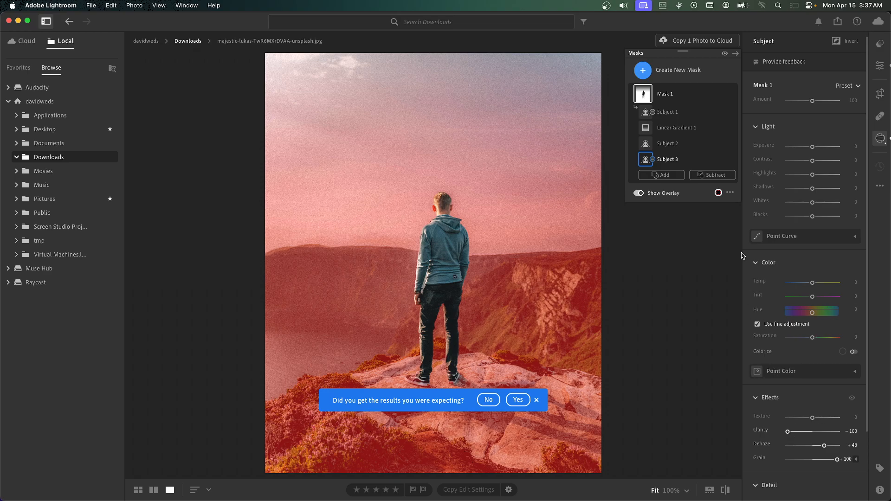
- Convert the Subject 3 component from subtracting to adding and hide the mask overlay
{"action": "left_click", "coordinate": [721, 159]}
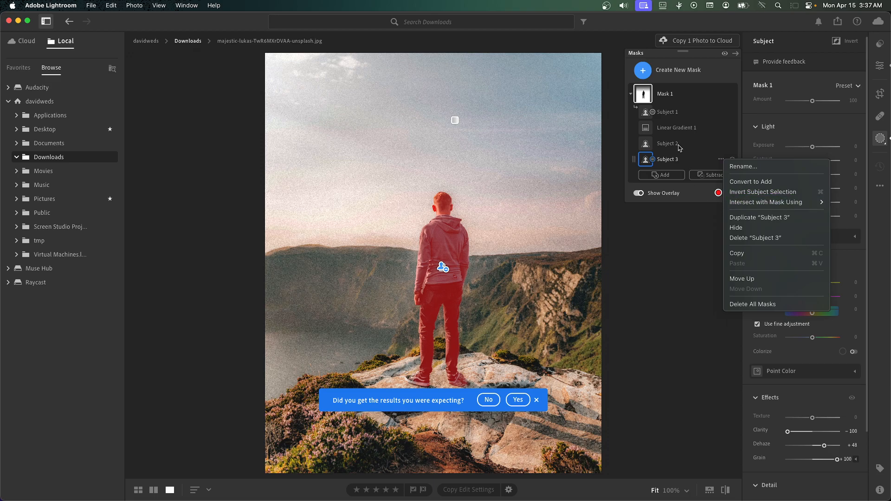
{"action": "left_click", "coordinate": [751, 182]}
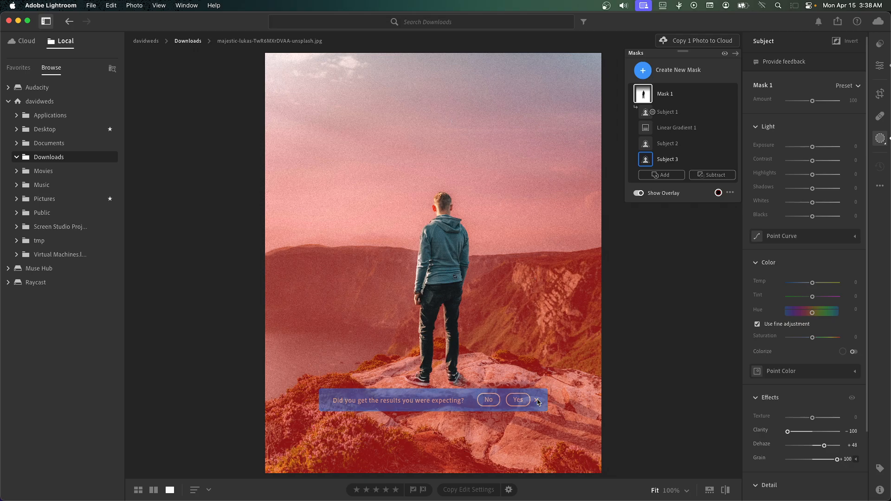
{"action": "left_click", "coordinate": [638, 195]}
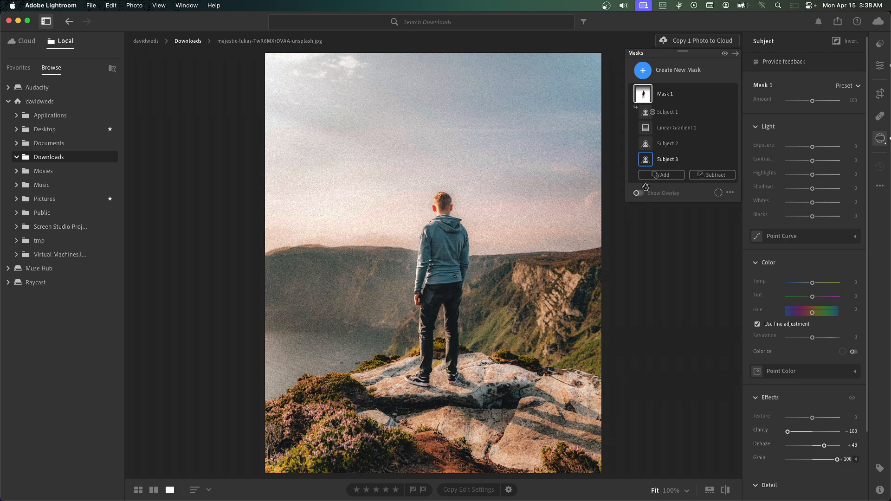
{"action": "left_click", "coordinate": [881, 141]}
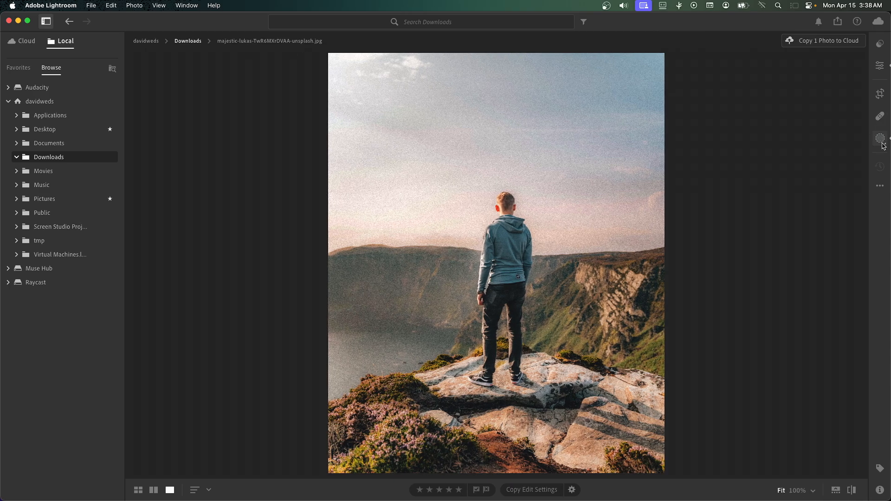
{"action": "left_click", "coordinate": [884, 145]}
{"action": "left_click", "coordinate": [885, 147]}
{"action": "left_click", "coordinate": [884, 147]}
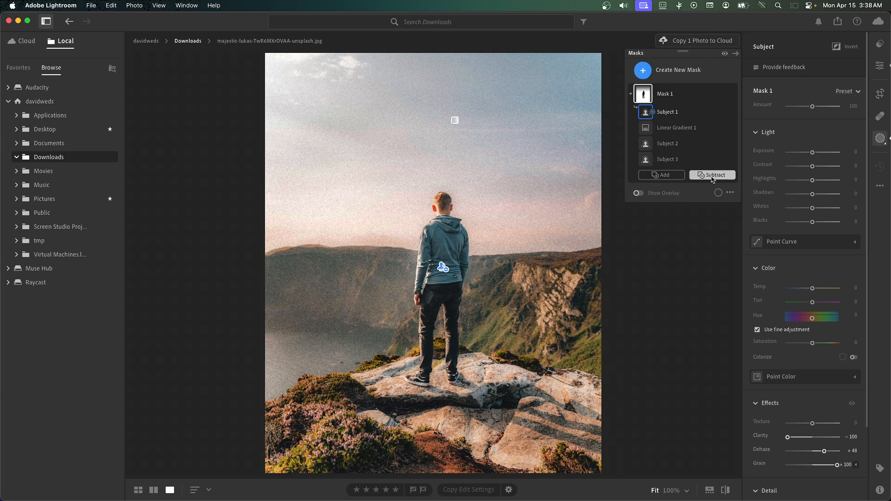
- Add another subject selection to Mask 1 and place it between Subject 1 and Linear Gradient 1
{"action": "left_click", "coordinate": [662, 175]}
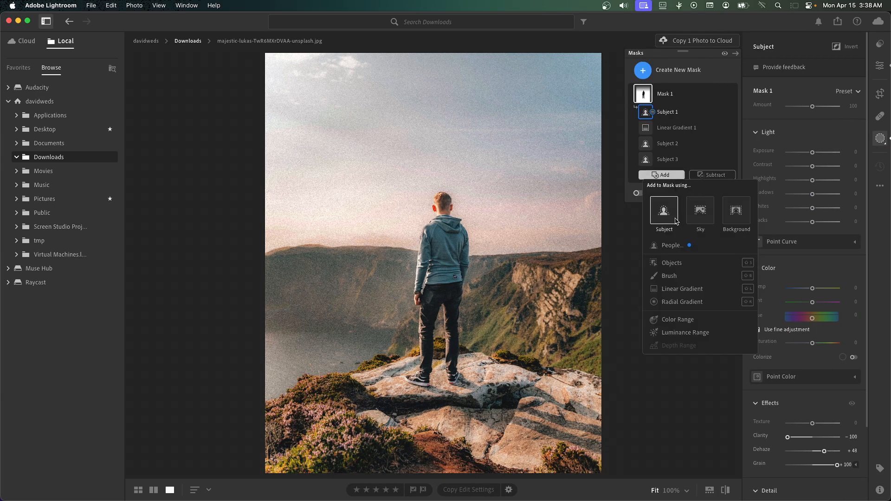
{"action": "left_click", "coordinate": [676, 217]}
{"action": "mouse_move", "coordinate": [667, 112]}
{"action": "left_mouse_down"}
{"action": "mouse_move", "coordinate": [670, 181]}
{"action": "mouse_move", "coordinate": [670, 114]}
{"action": "left_mouse_up"}
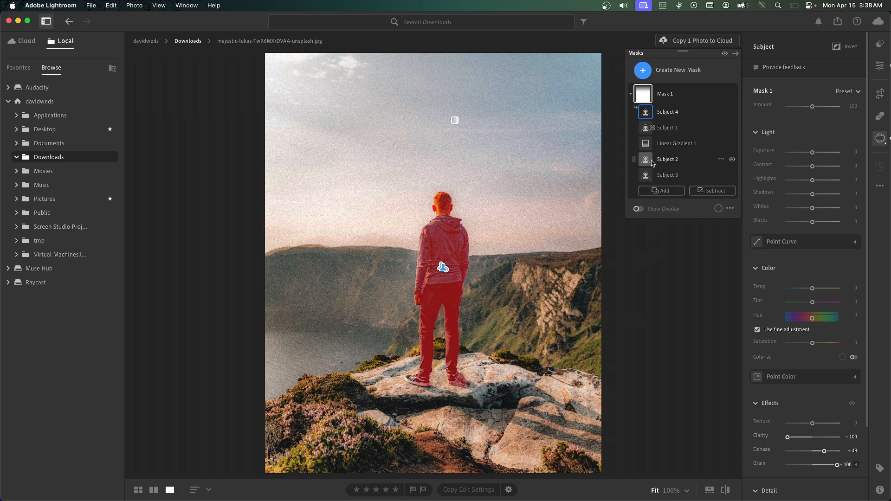
{"action": "left_click_drag", "start_coordinate": [662, 118], "coordinate": [665, 135]}
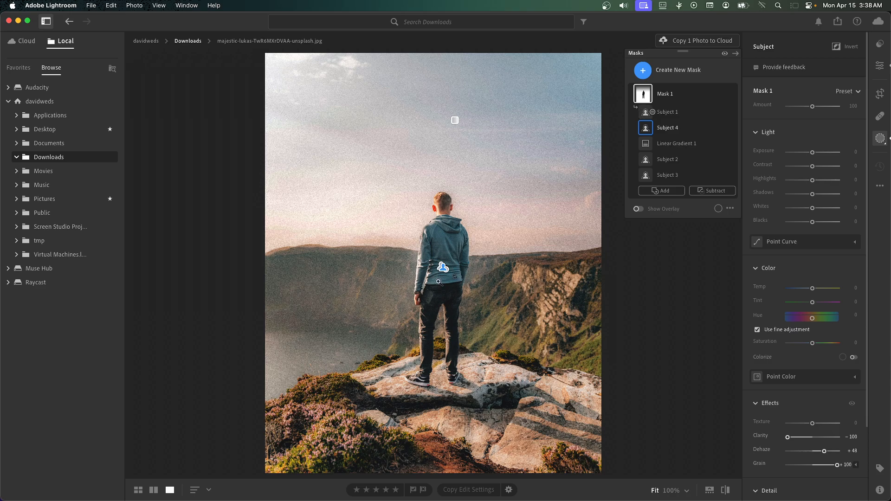
- Set Mask 1's Texture to -100, Contrast to -100, Highlights to +40 and Shadows to -27
{"action": "left_click_drag", "start_coordinate": [812, 424], "coordinate": [715, 431]}
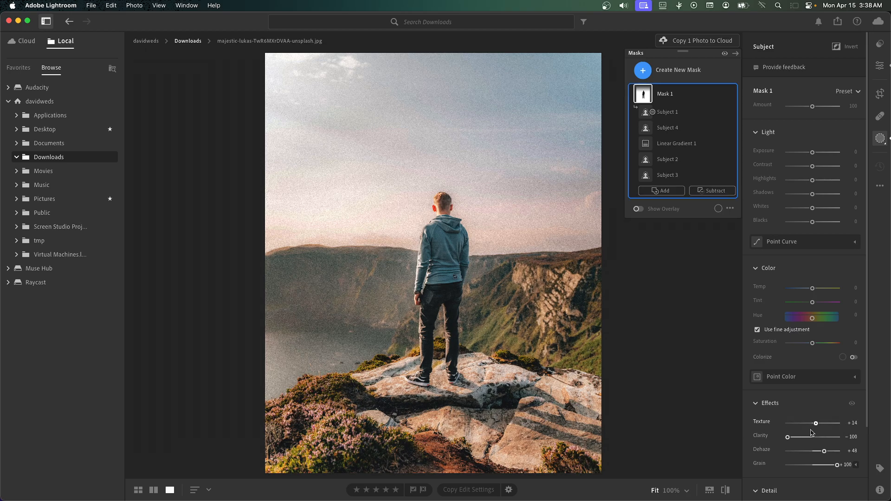
{"action": "left_click_drag", "start_coordinate": [813, 166], "coordinate": [824, 182]}
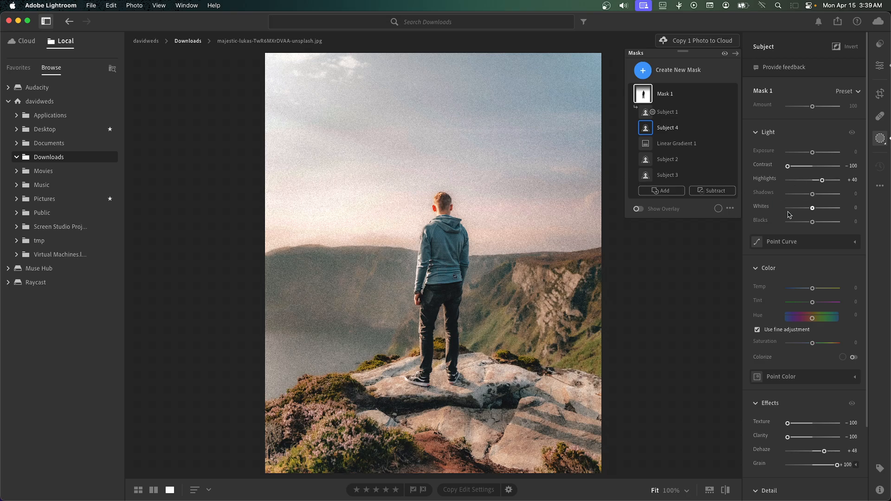
{"action": "mouse_move", "coordinate": [812, 194]}
{"action": "left_mouse_down"}
{"action": "mouse_move", "coordinate": [795, 195]}
{"action": "mouse_move", "coordinate": [806, 195]}
{"action": "left_mouse_up"}
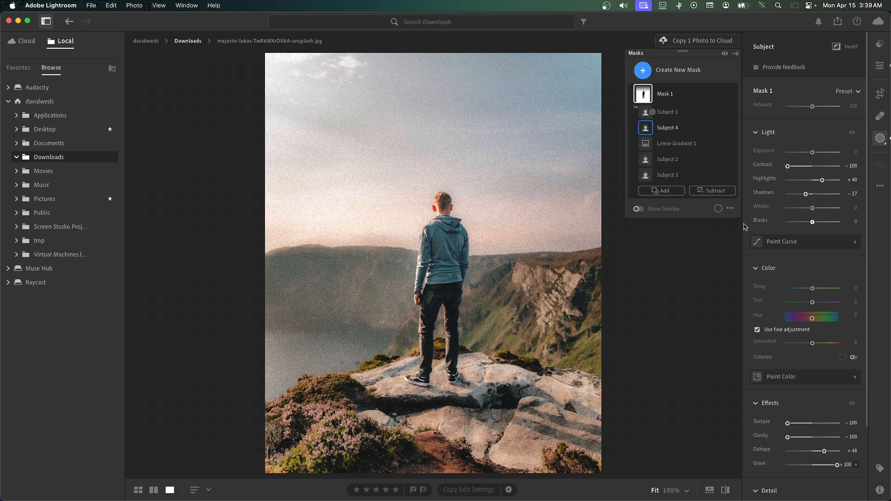